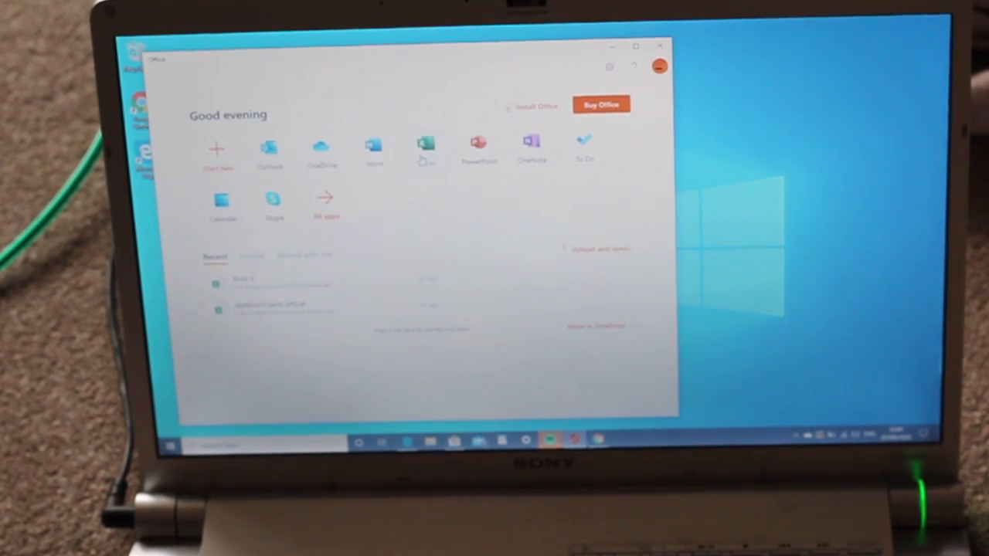
Start Excel from the Office home page before returning to the Bing results
click(425, 147)
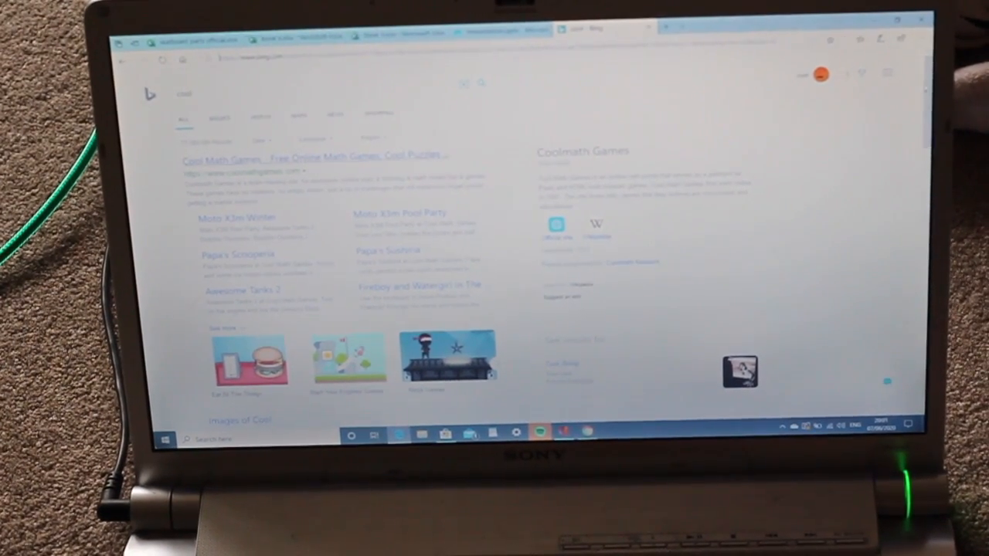
scroll(494, 270, down, 3)
scroll(494, 270, down, 2)
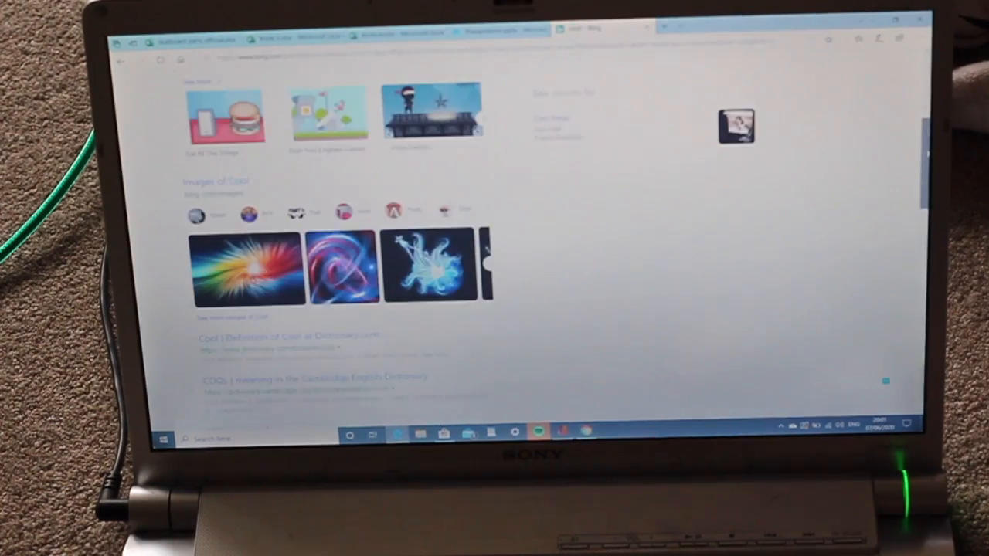
scroll(494, 270, down, 2)
scroll(494, 270, down, 2)
scroll(494, 270, down, 1)
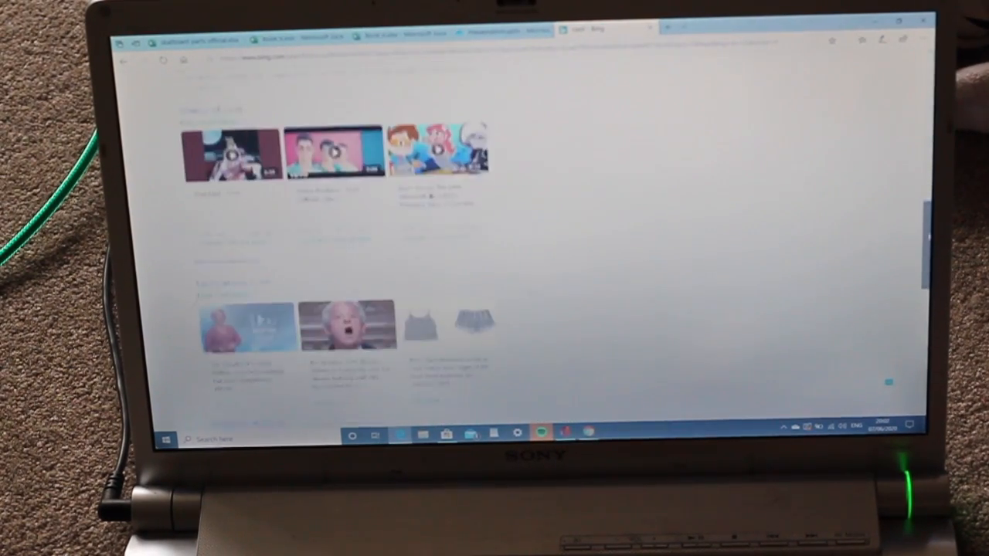
scroll(495, 271, down, 2)
scroll(494, 271, down, 2)
scroll(495, 271, down, 1)
scroll(495, 271, down, 2)
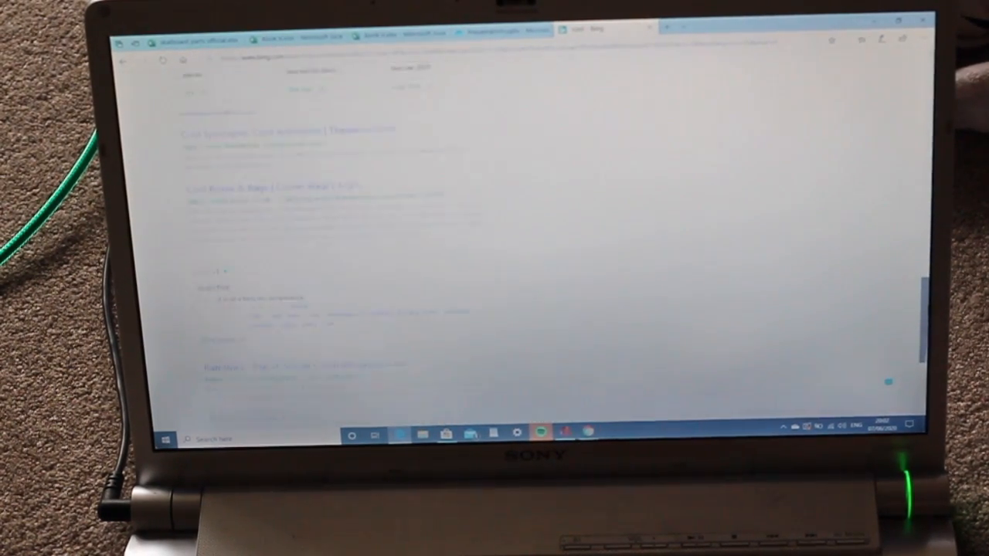